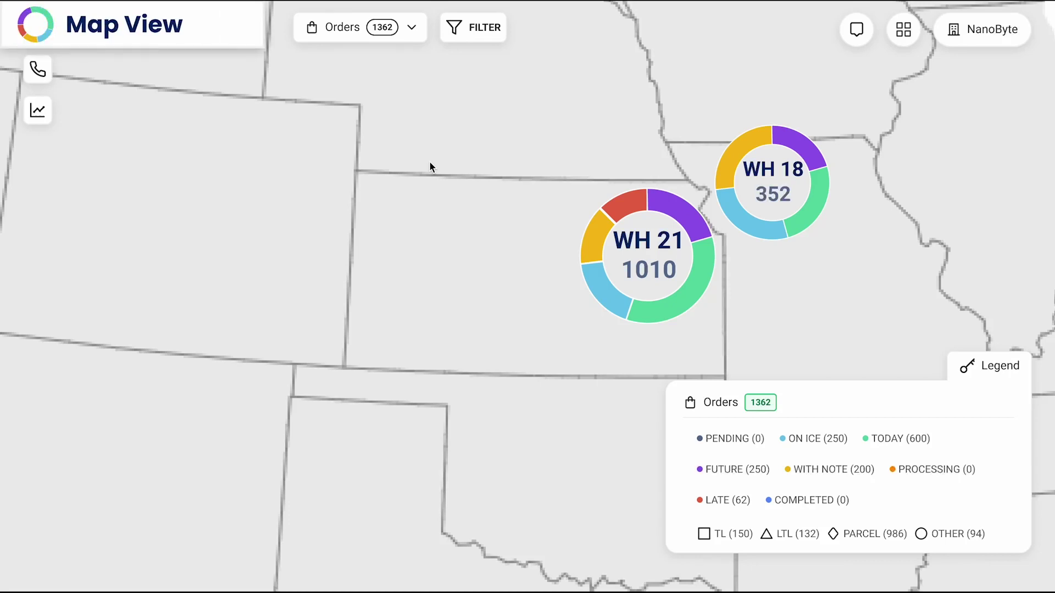
# Switch the map to receipt data, then back to order data
pyautogui.click(404, 29)
pyautogui.click(378, 67)
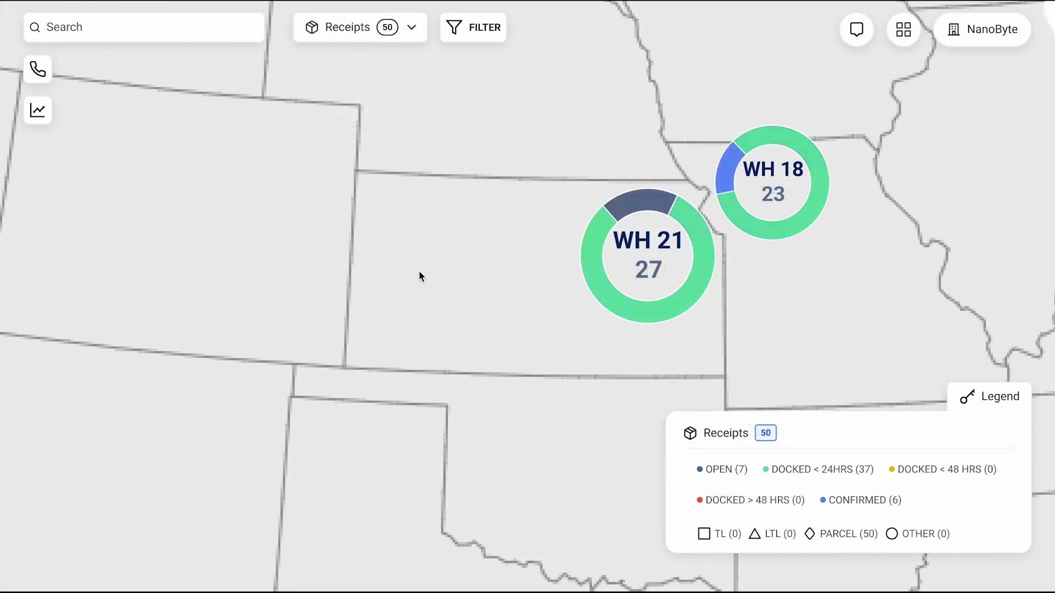
pyautogui.click(403, 32)
pyautogui.click(359, 97)
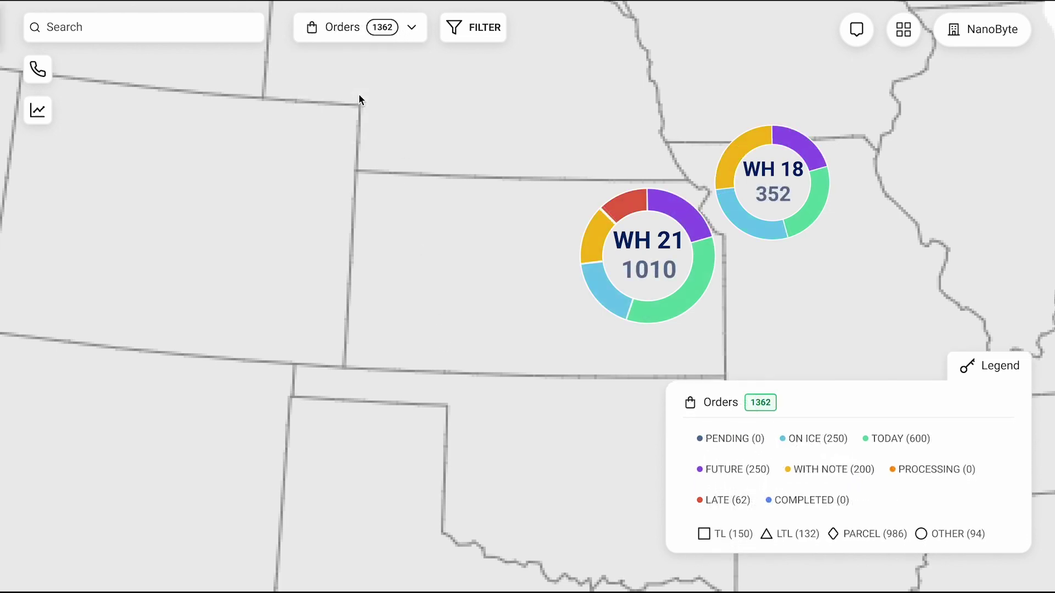
# Glance at the order filters and the contacts panel, closing both unchanged
pyautogui.click(476, 40)
pyautogui.click(475, 34)
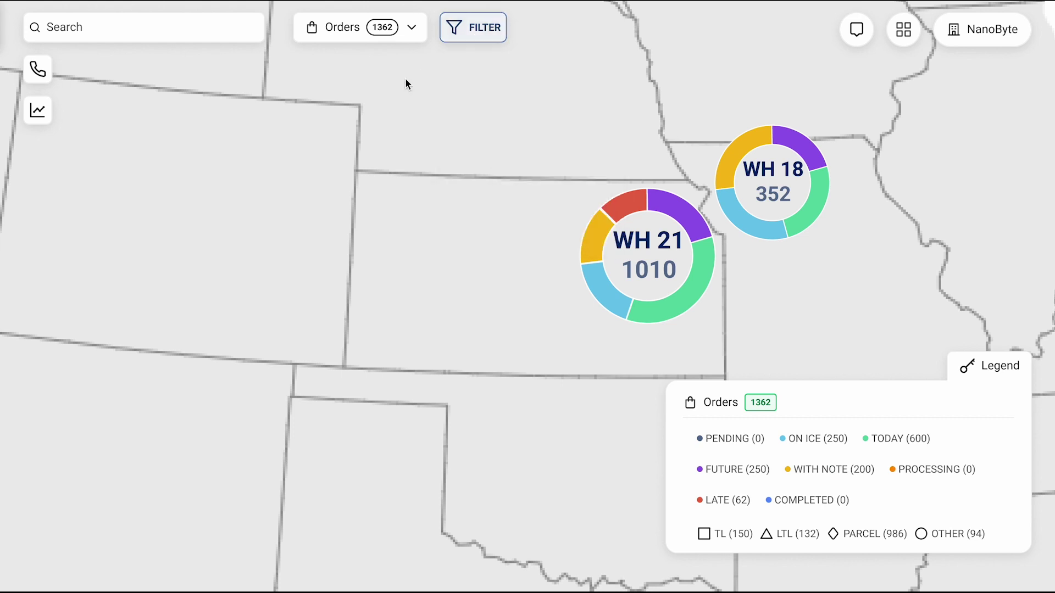
pyautogui.click(38, 71)
pyautogui.click(538, 114)
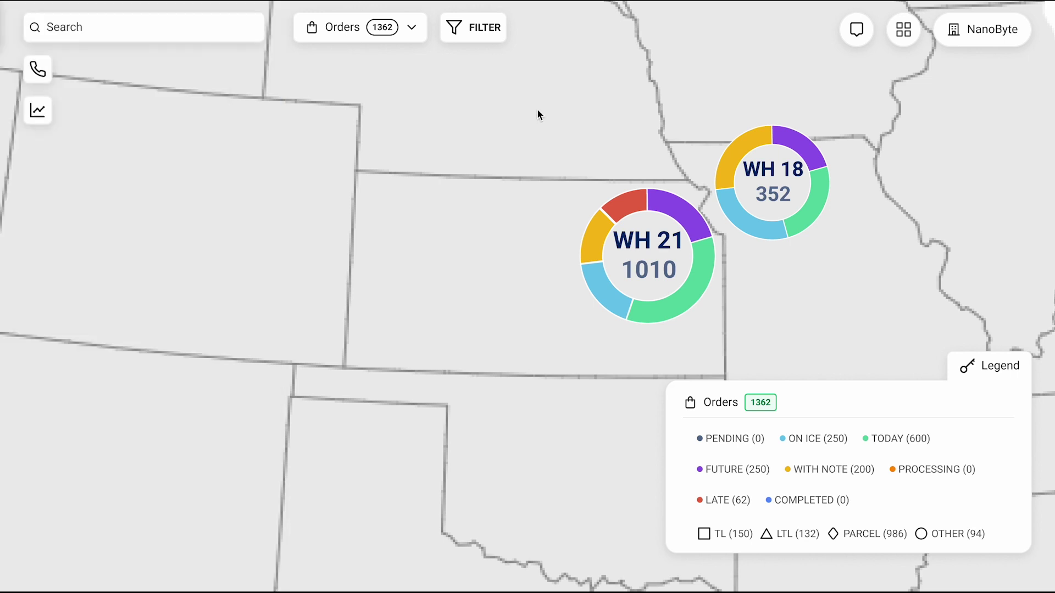
pyautogui.moveTo(625, 204)
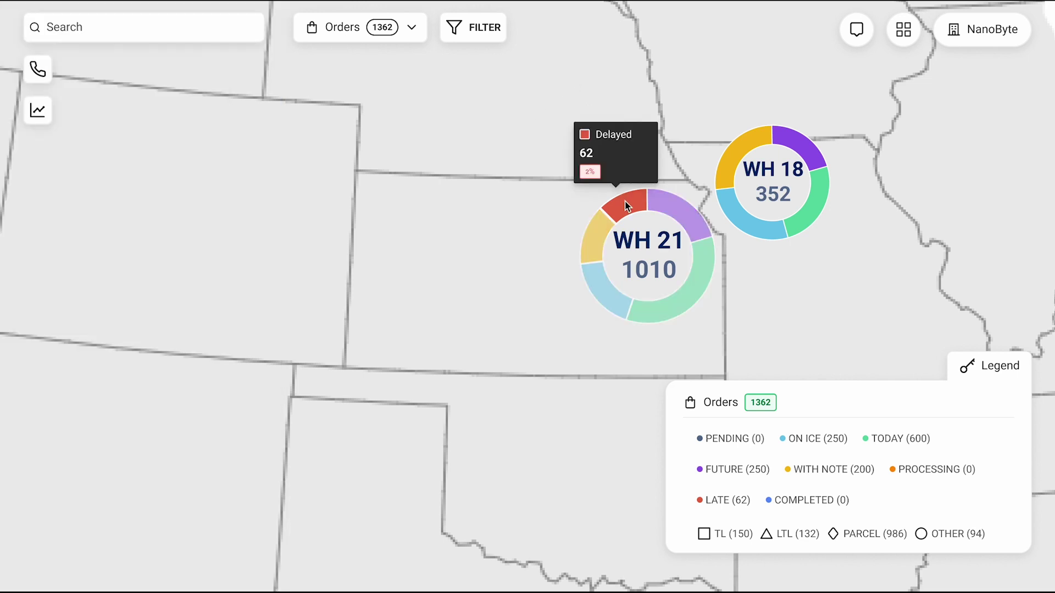
# Review WH 21's orders due today, close the list, and bring up the app pages menu
pyautogui.click(684, 309)
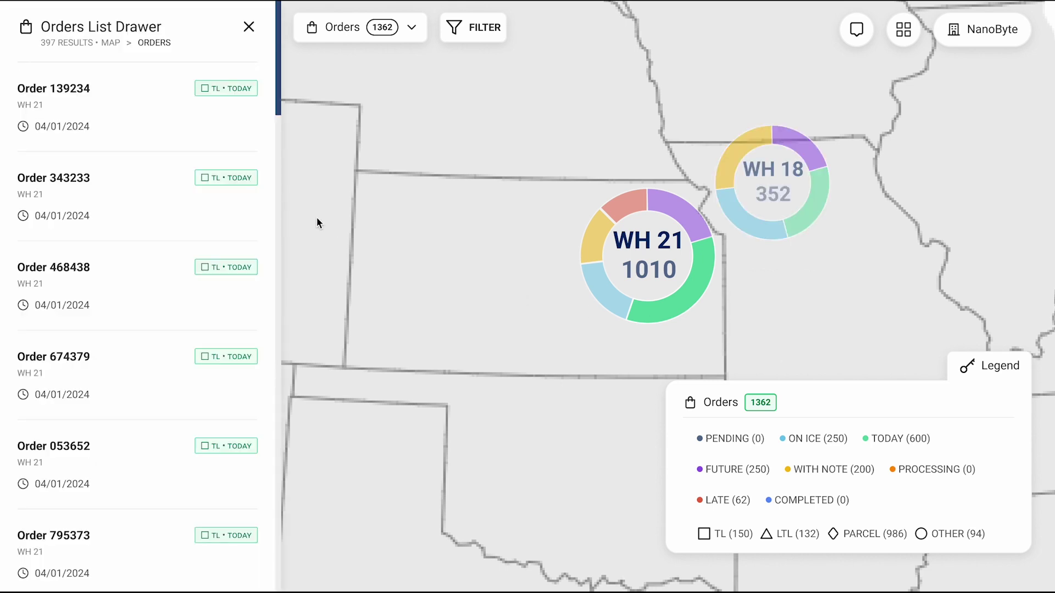
pyautogui.click(248, 28)
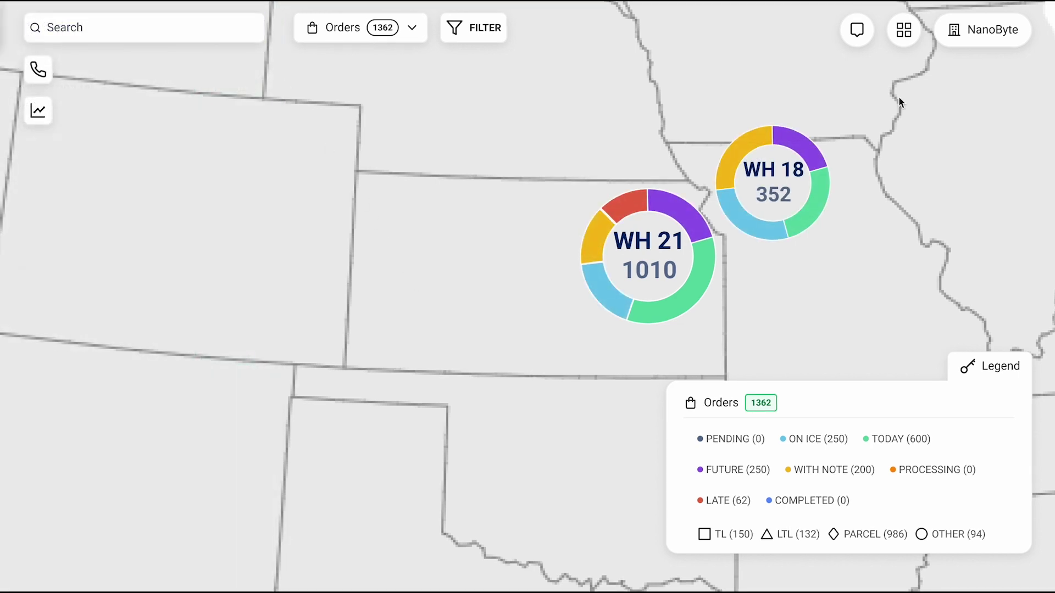
pyautogui.click(913, 39)
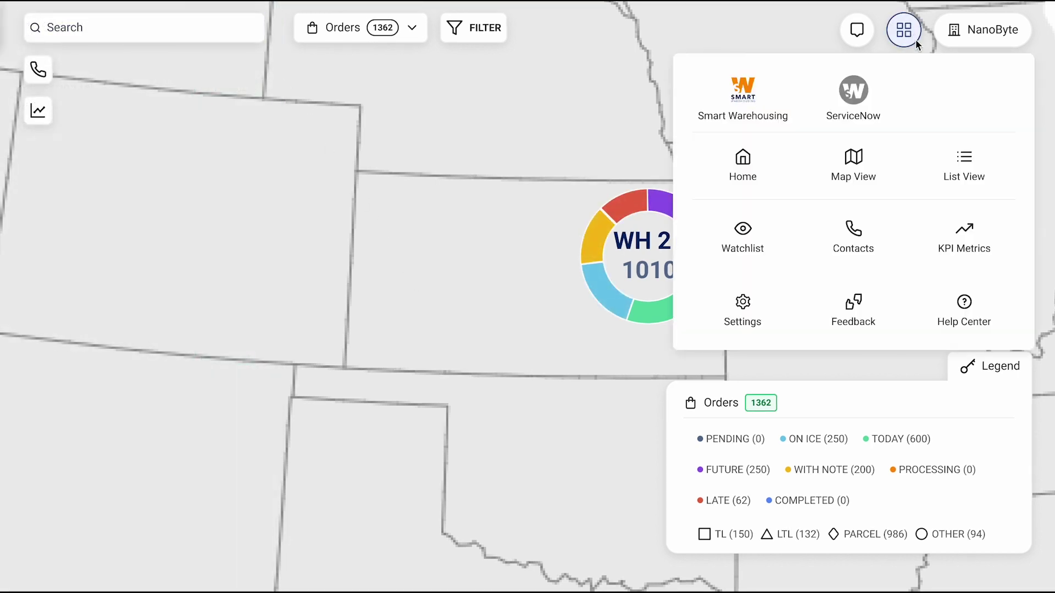
# Go to List View and inspect Order 1233's details, then close them
pyautogui.click(961, 151)
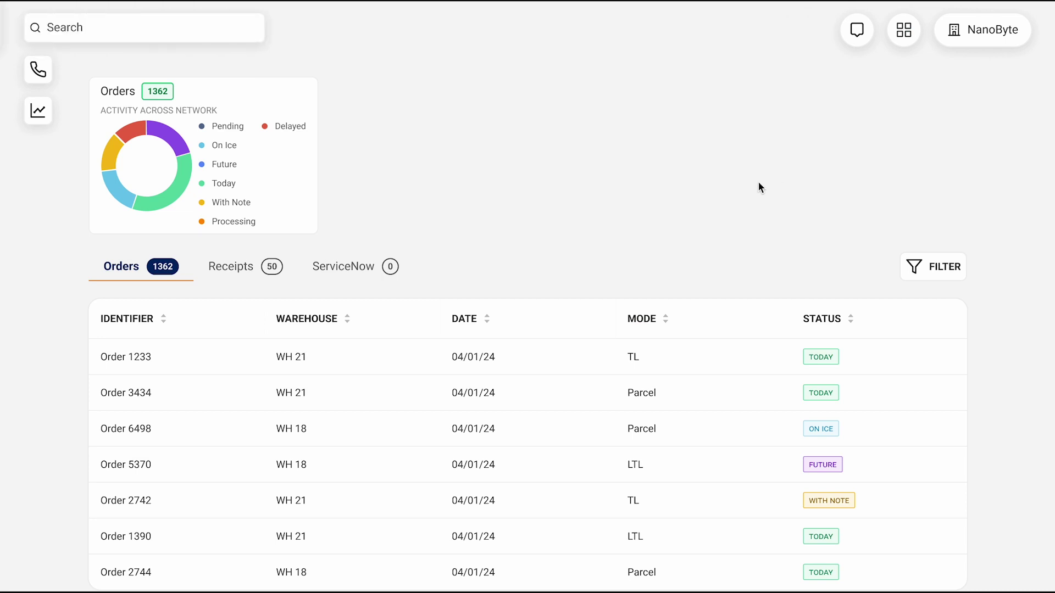
pyautogui.click(558, 363)
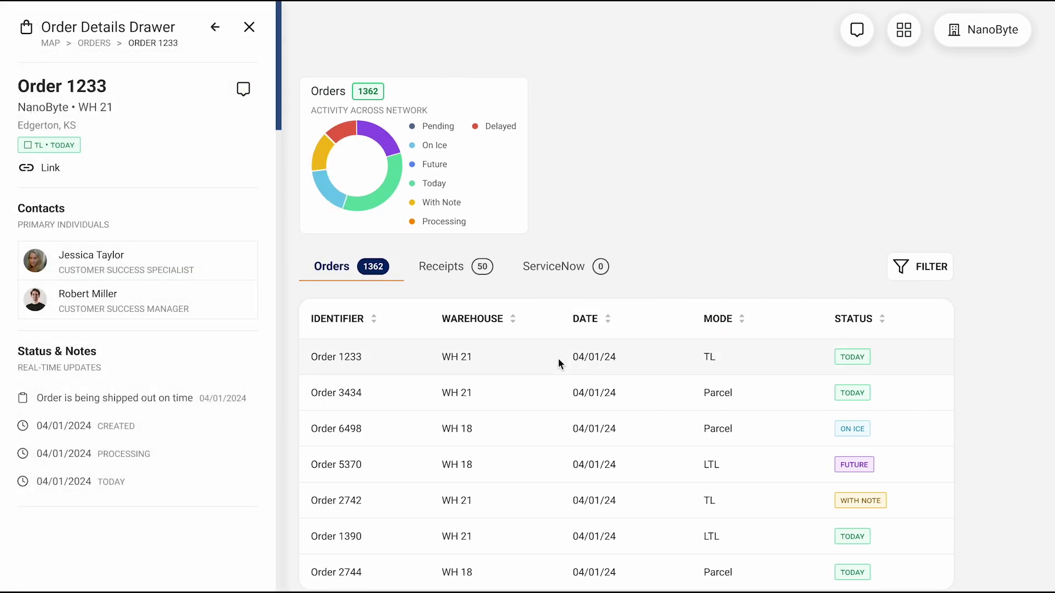
pyautogui.click(249, 28)
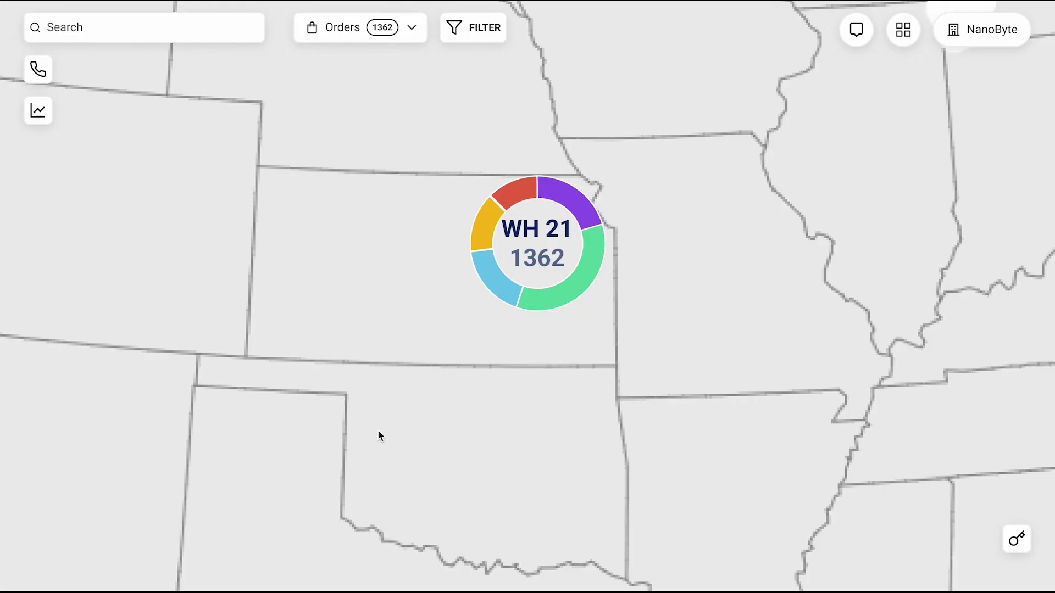
# Add a third member to Order 1233's chat and send a glad-it's-going-out-today message
pyautogui.click(576, 293)
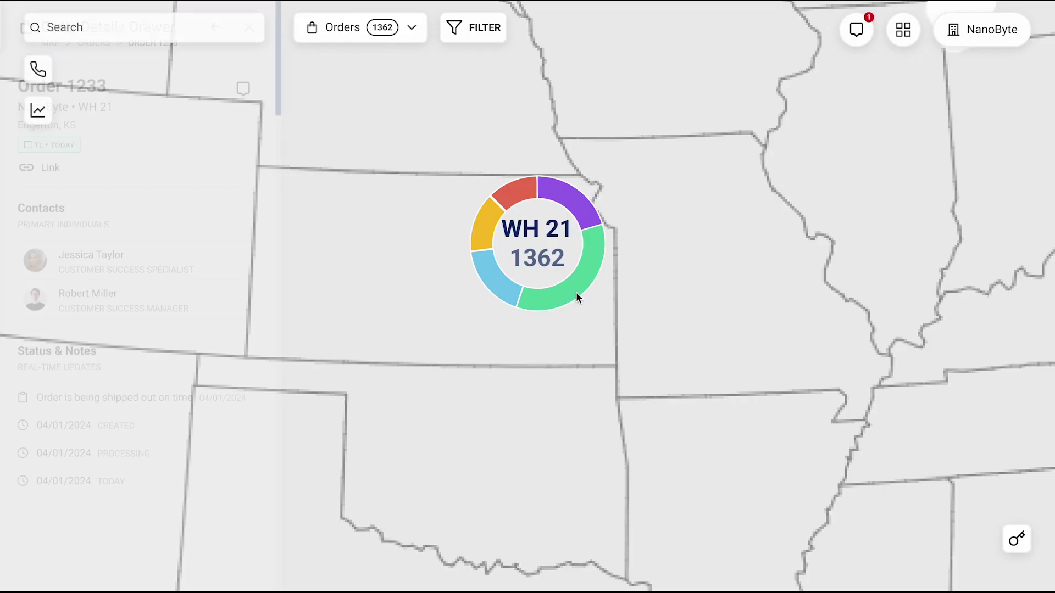
pyautogui.click(243, 91)
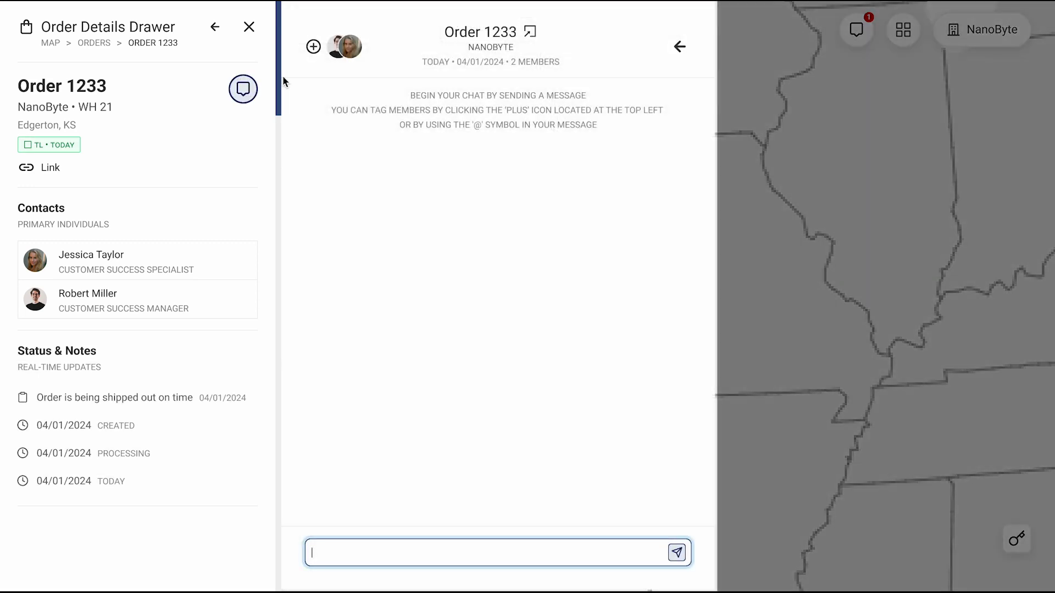
pyautogui.click(314, 53)
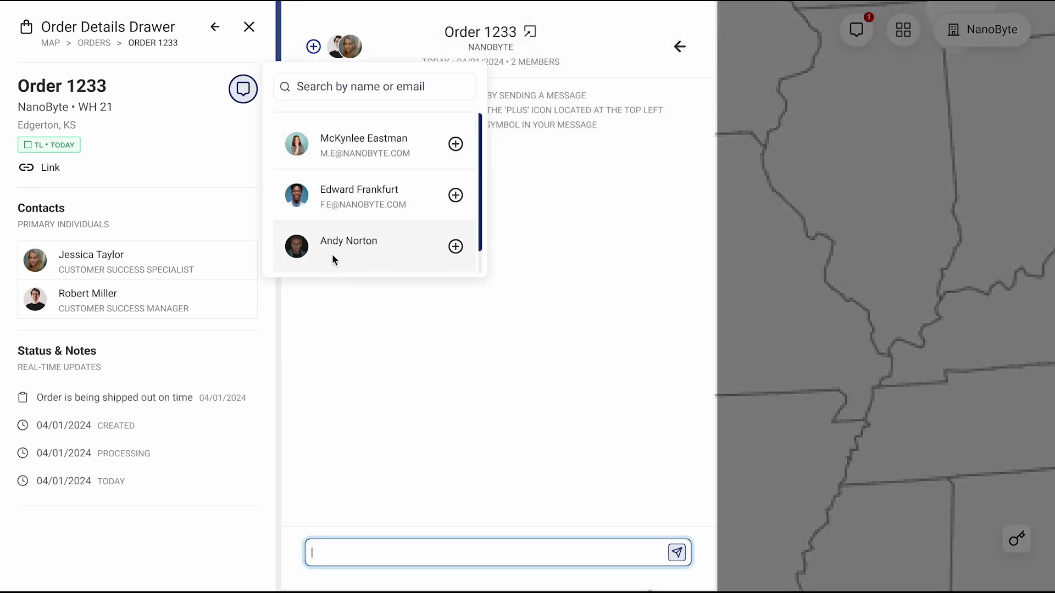
pyautogui.click(360, 342)
pyautogui.press('Return')
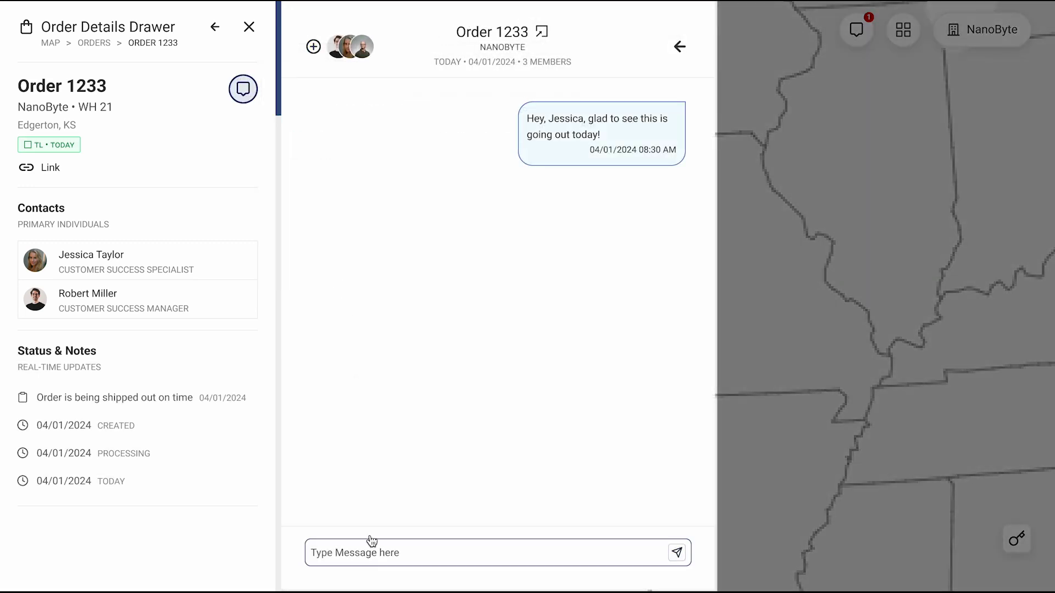
pyautogui.click(249, 27)
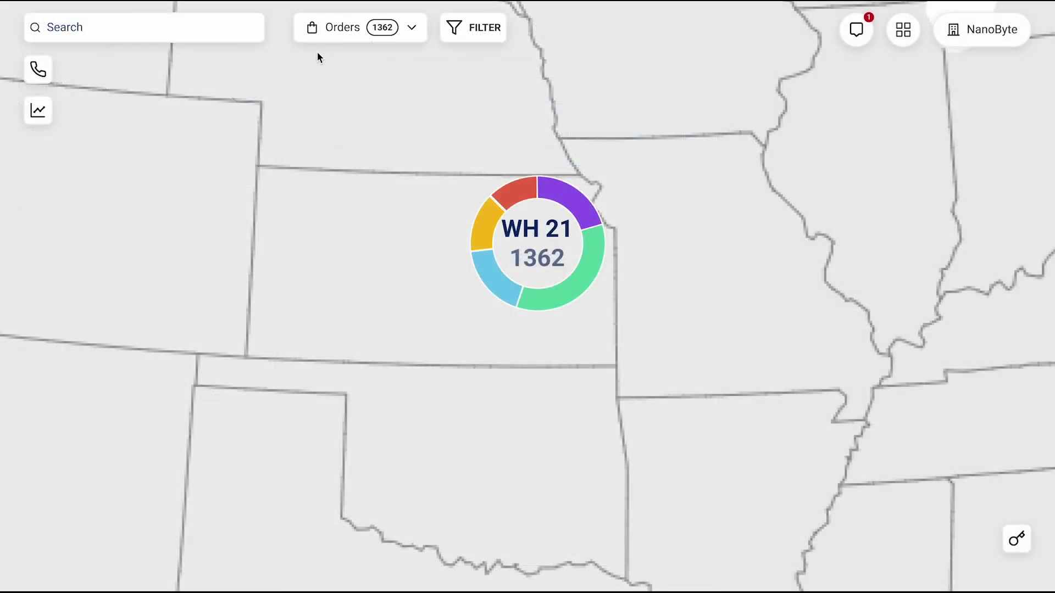
# Read Receipt 4424's unread Chatter conversation, then close the conversations panel
pyautogui.click(860, 41)
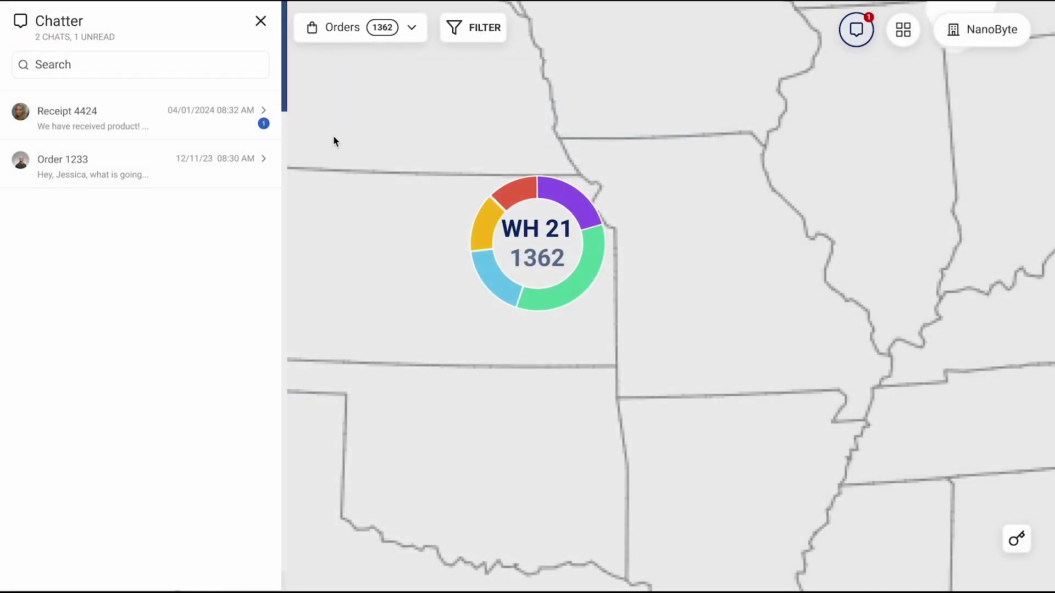
pyautogui.click(255, 122)
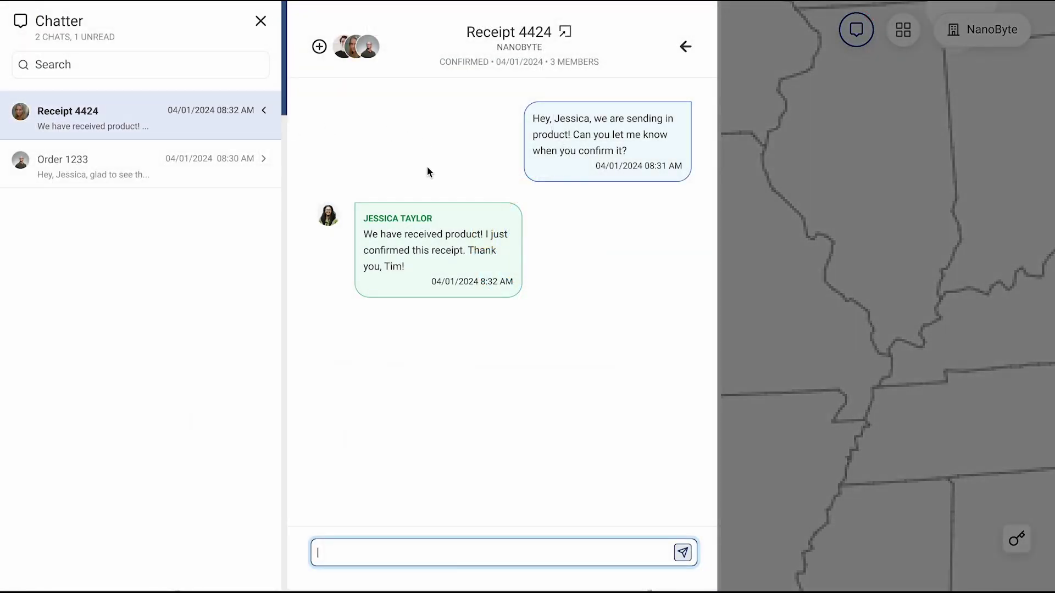
pyautogui.click(260, 21)
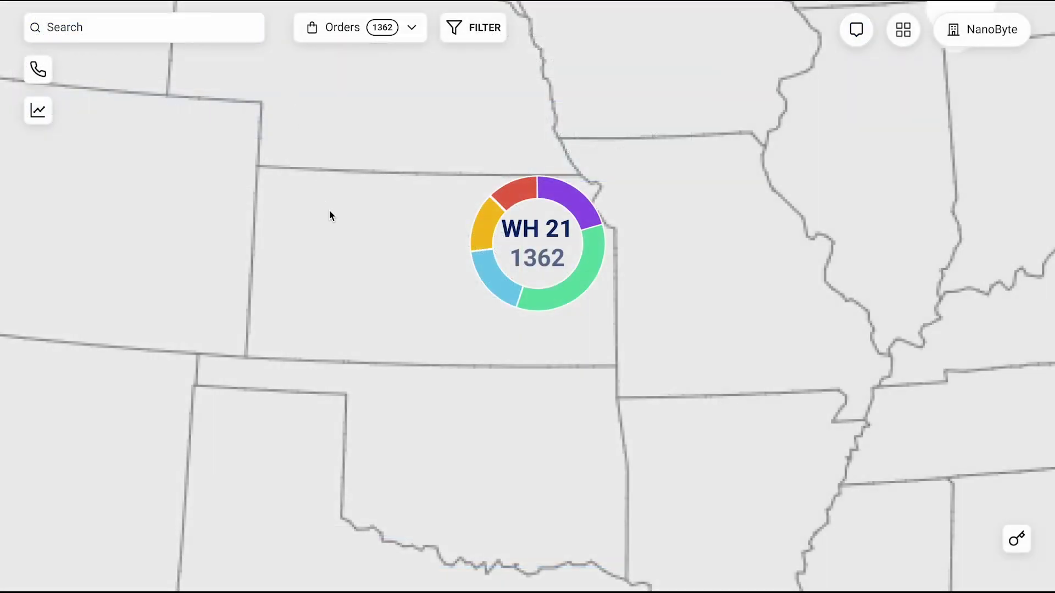
pyautogui.scroll(-3, 888, 261)
pyautogui.scroll(-2, 890, 262)
pyautogui.scroll(-3, 890, 263)
pyautogui.scroll(-1, 887, 260)
pyautogui.scroll(5, 888, 261)
pyautogui.scroll(2, 888, 261)
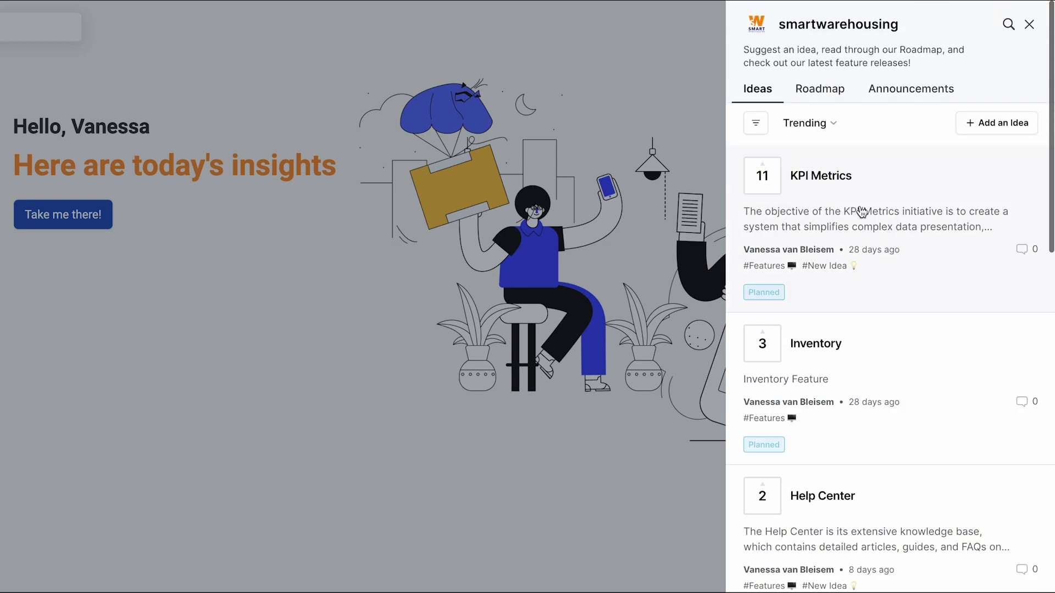
# Browse the Roadmap board's Planned column, then return to the ideas list
pyautogui.click(831, 94)
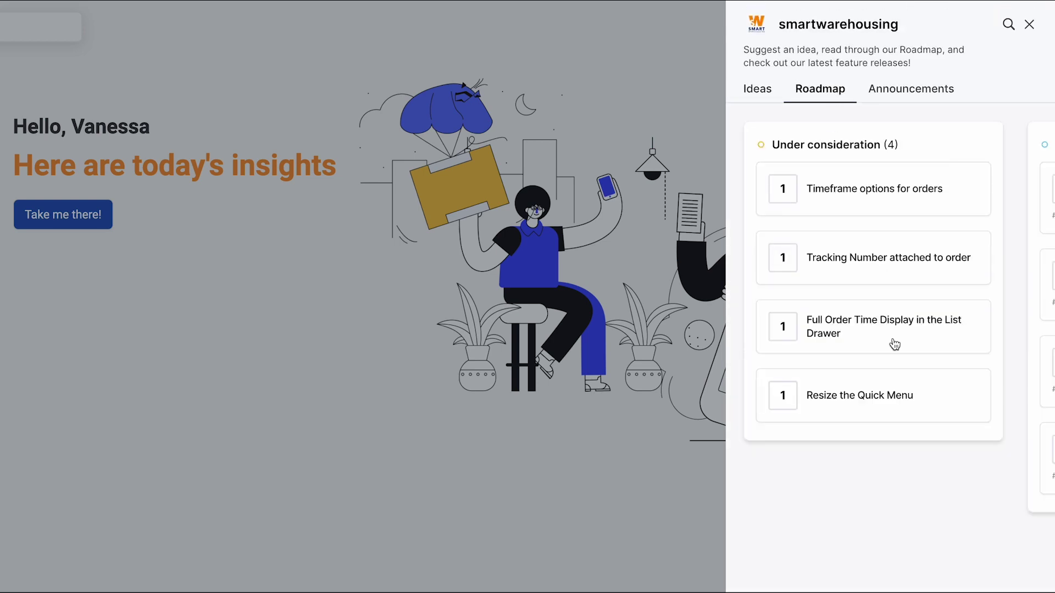
pyautogui.hscroll(3, 948, 480)
pyautogui.hscroll(3, 946, 481)
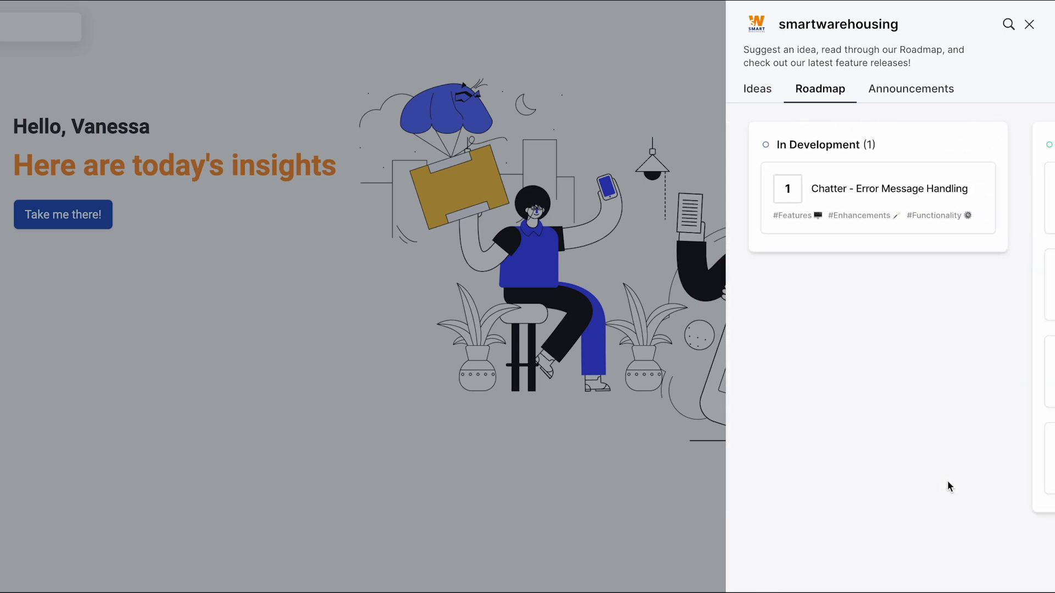
pyautogui.hscroll(2, 948, 486)
pyautogui.hscroll(2, 947, 486)
pyautogui.hscroll(-2, 947, 486)
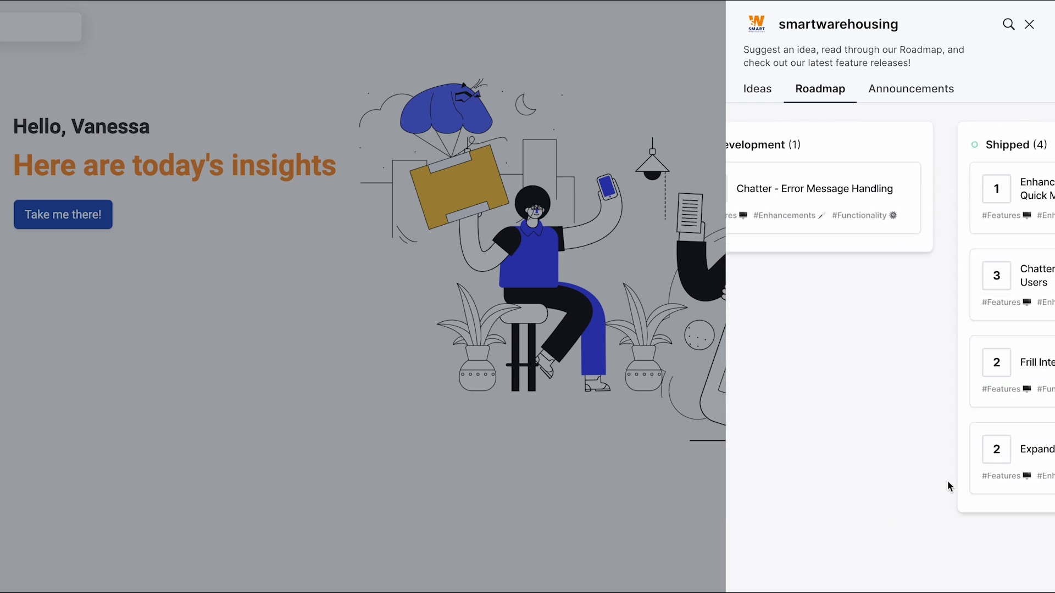
pyautogui.hscroll(-3, 947, 480)
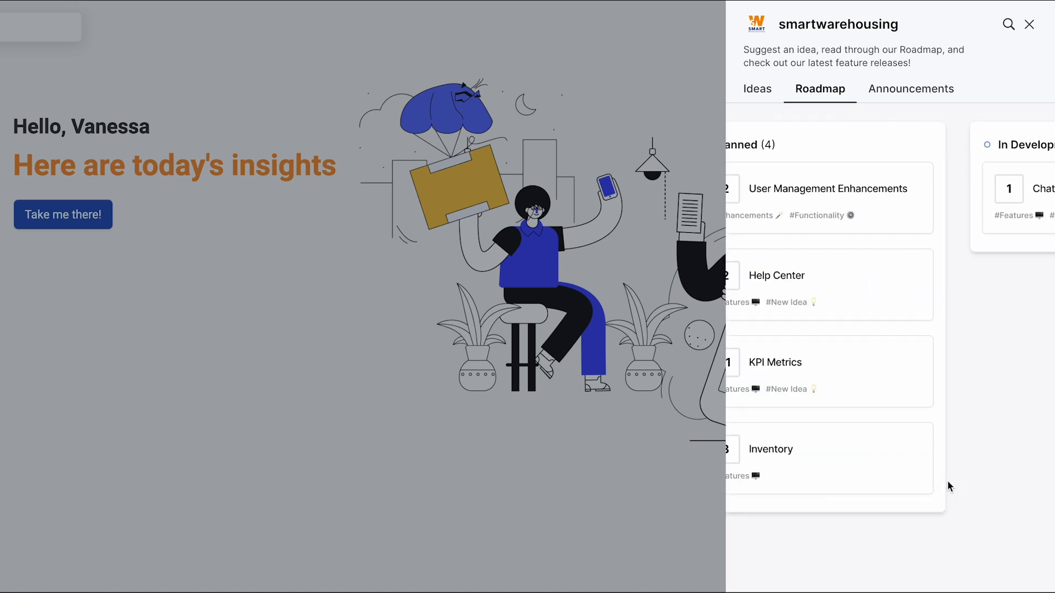
pyautogui.click(757, 96)
# Start a new idea with + Add an Idea
pyautogui.click(1000, 127)
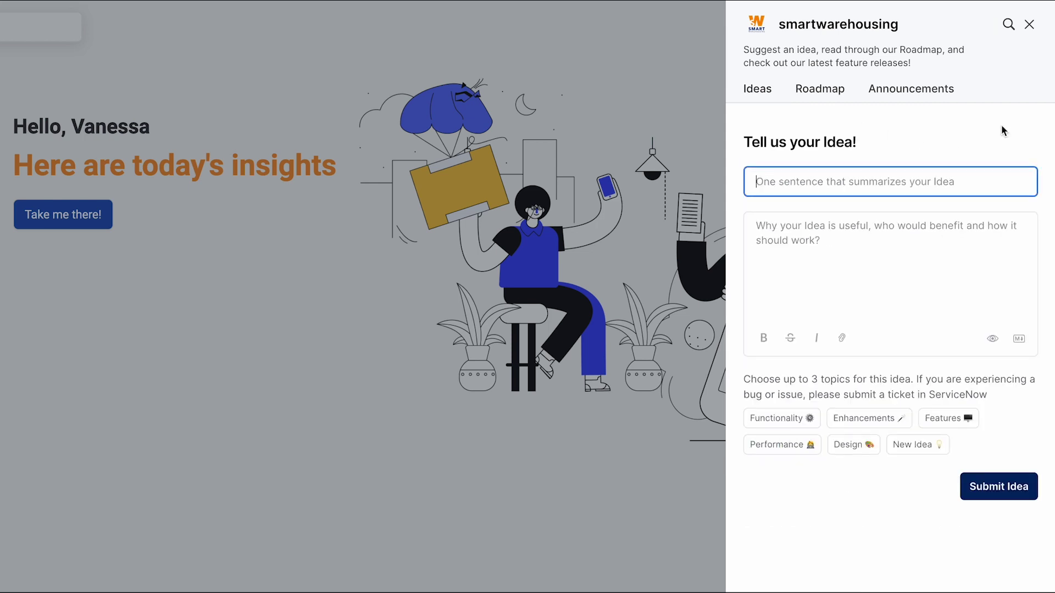